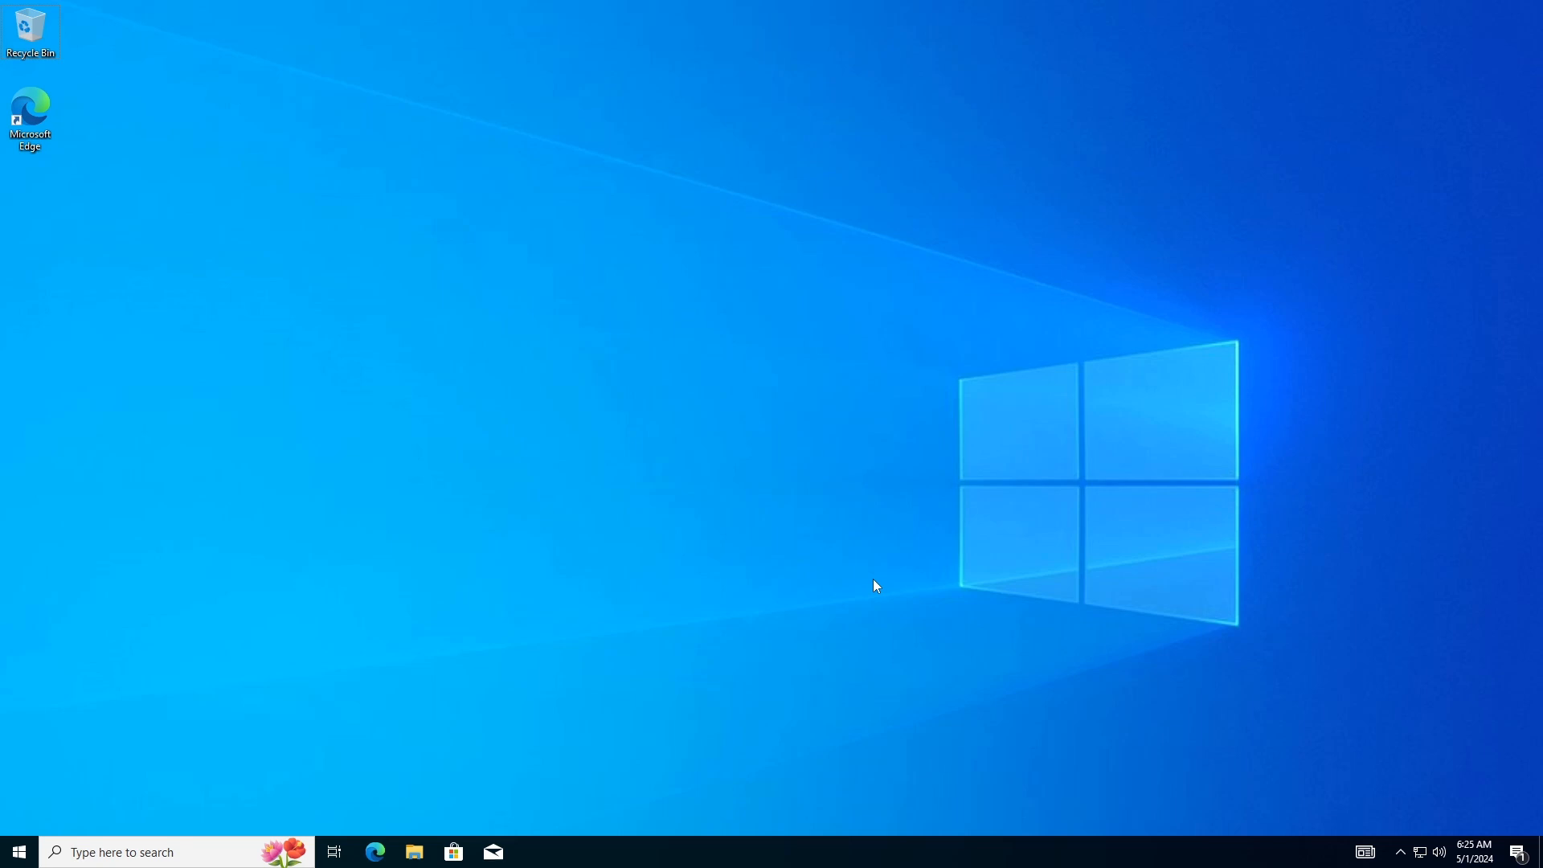
Step: Launch Disk Management from the Win+X power-user menu
key(super+x)
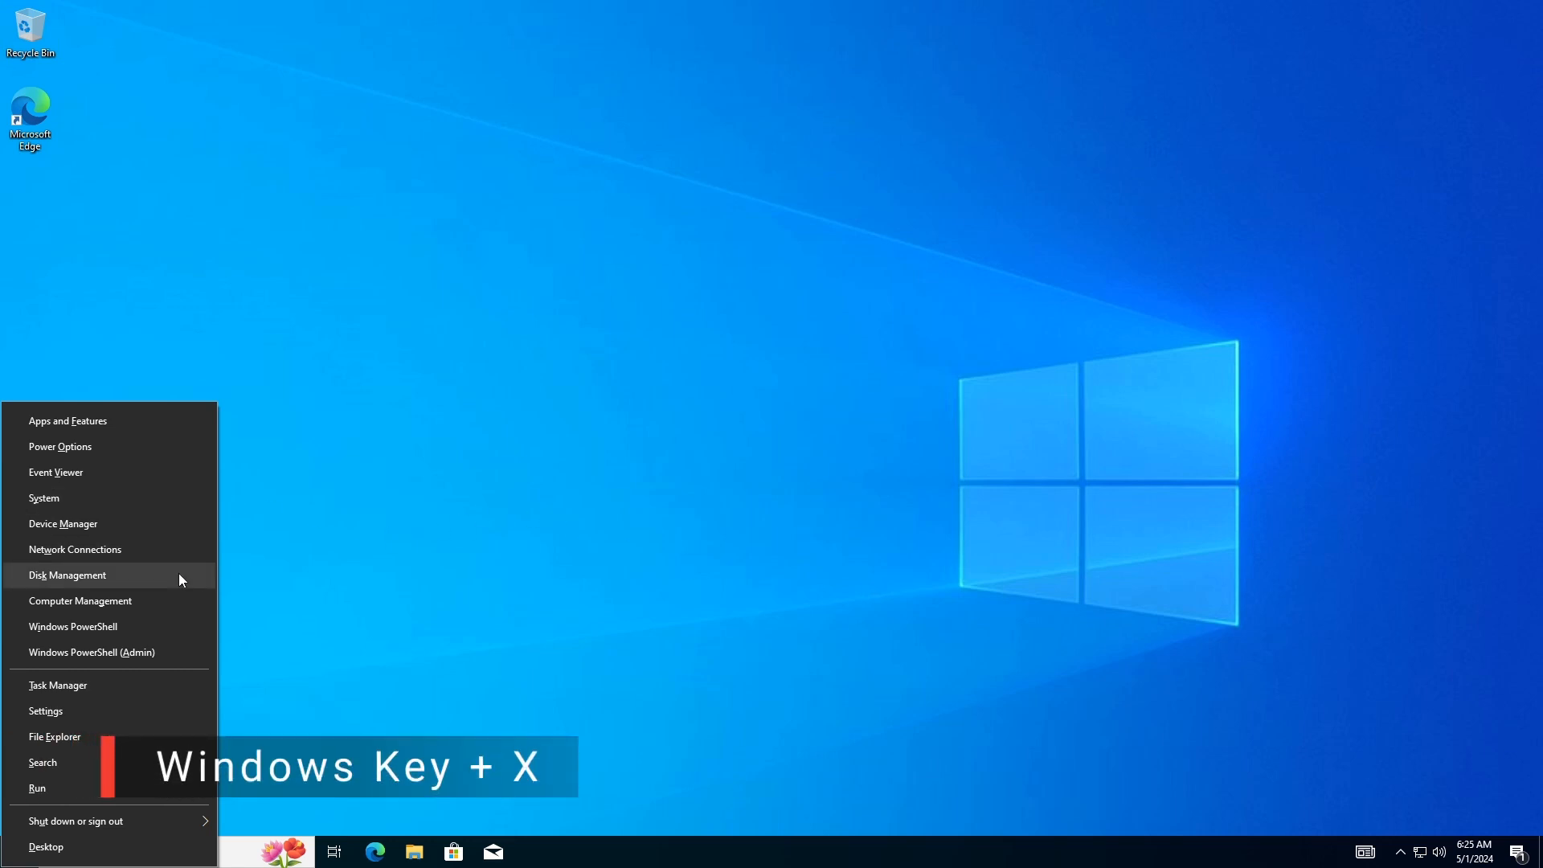
click(131, 576)
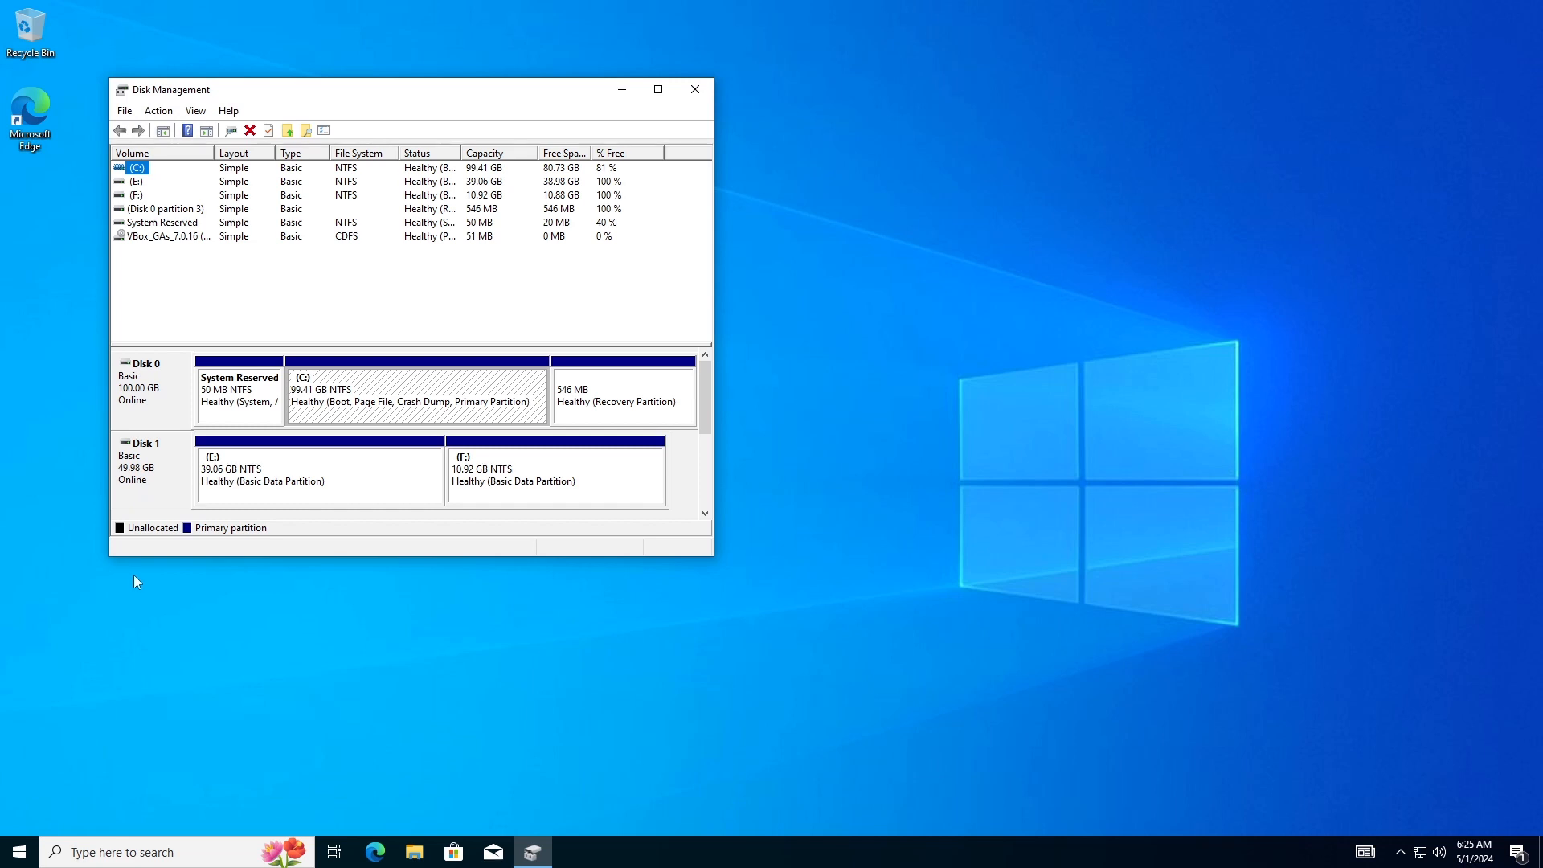
Step: Delete the F: volume on Disk 1 and confirm the deletion
click(400, 518)
right_click(480, 487)
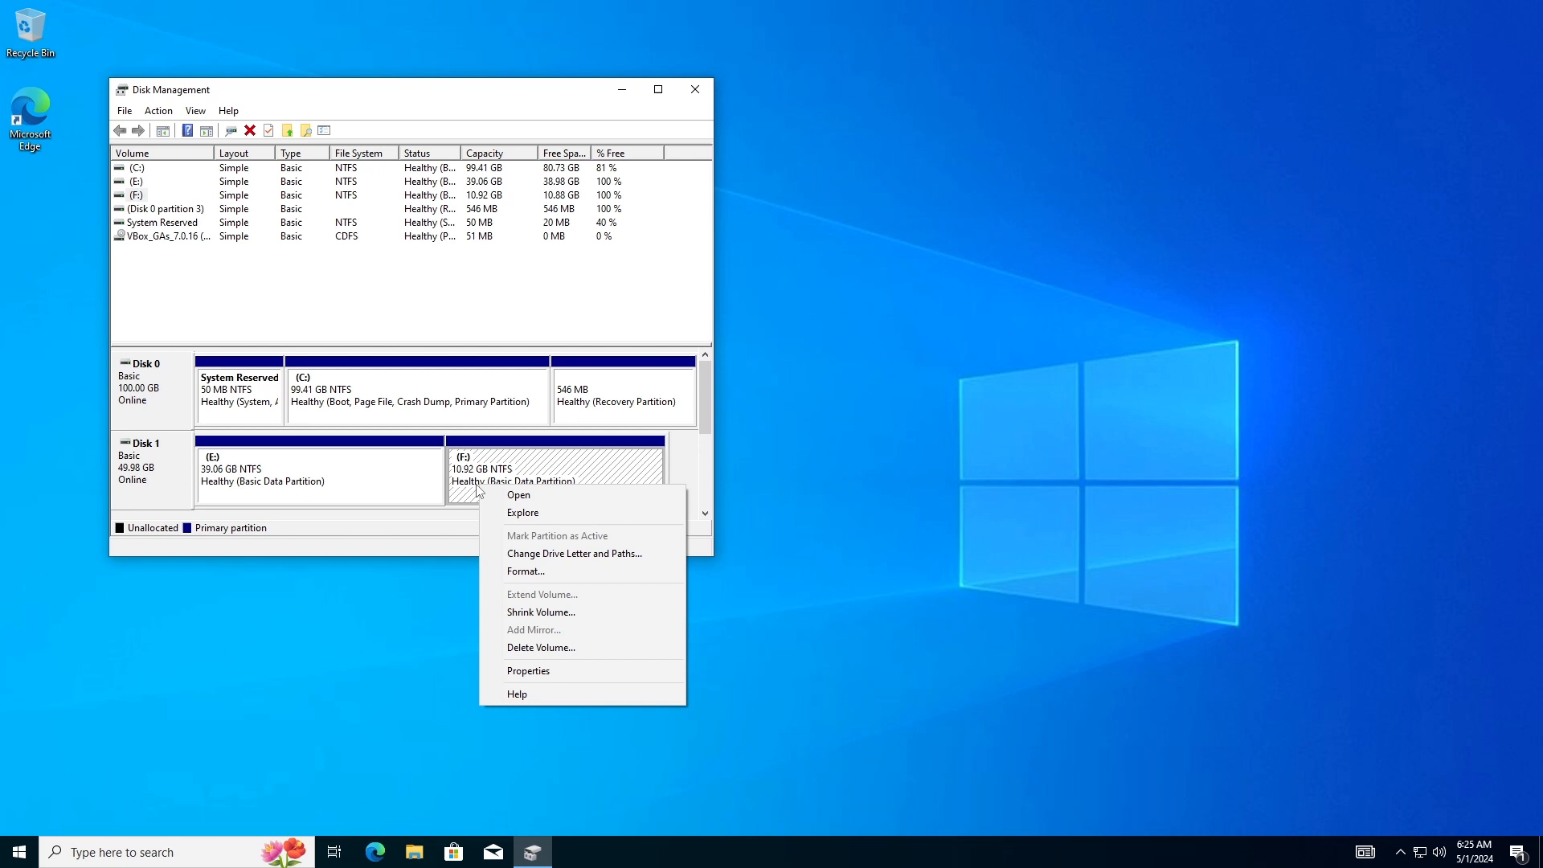
click(530, 649)
click(831, 483)
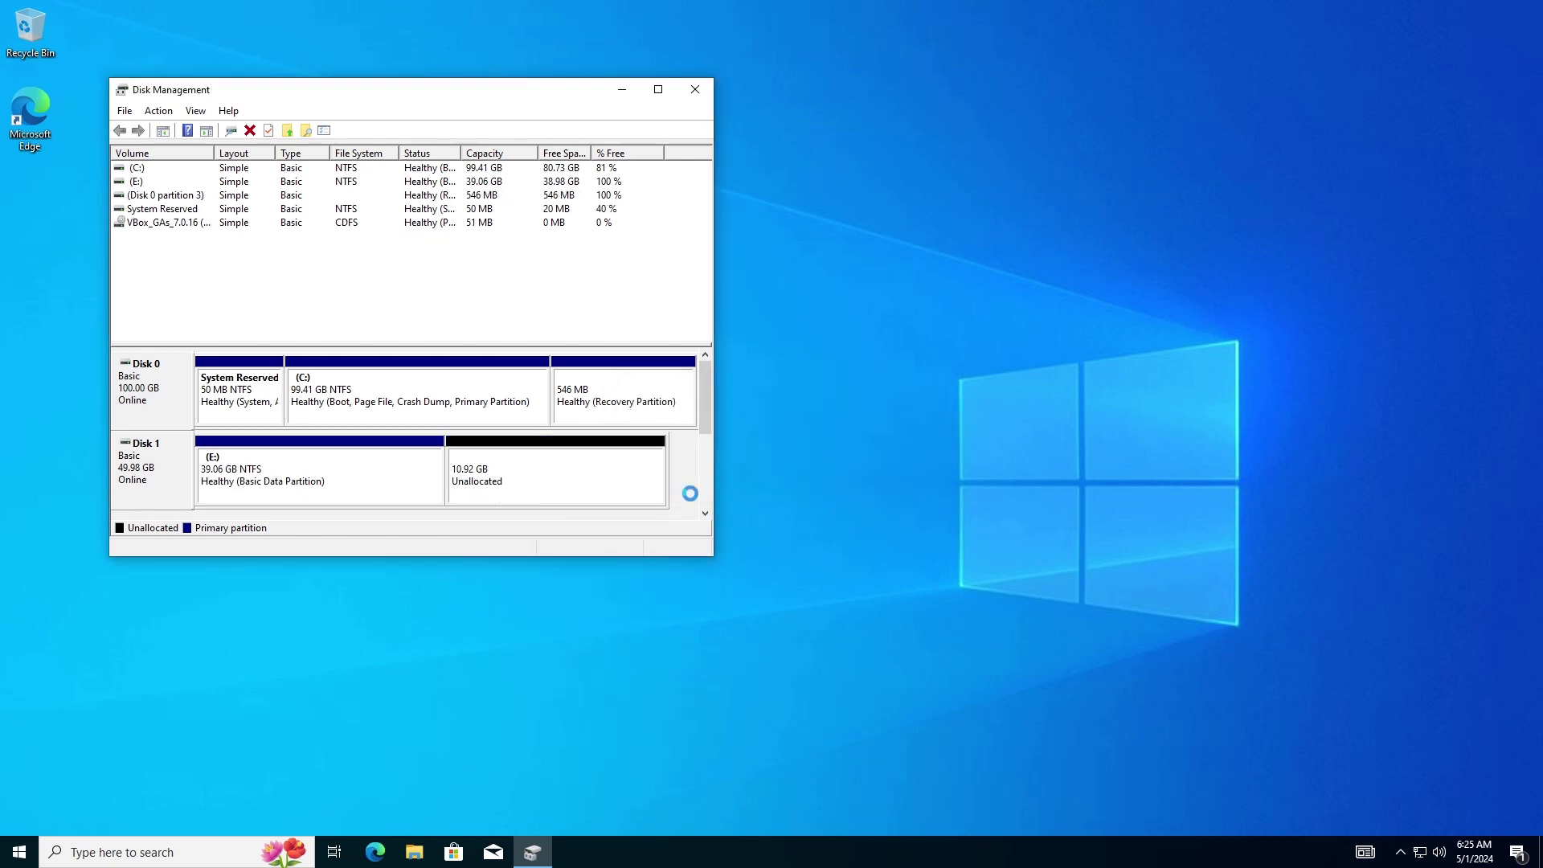
Step: Delete the E: volume so Disk 1 becomes entirely unallocated
right_click(371, 480)
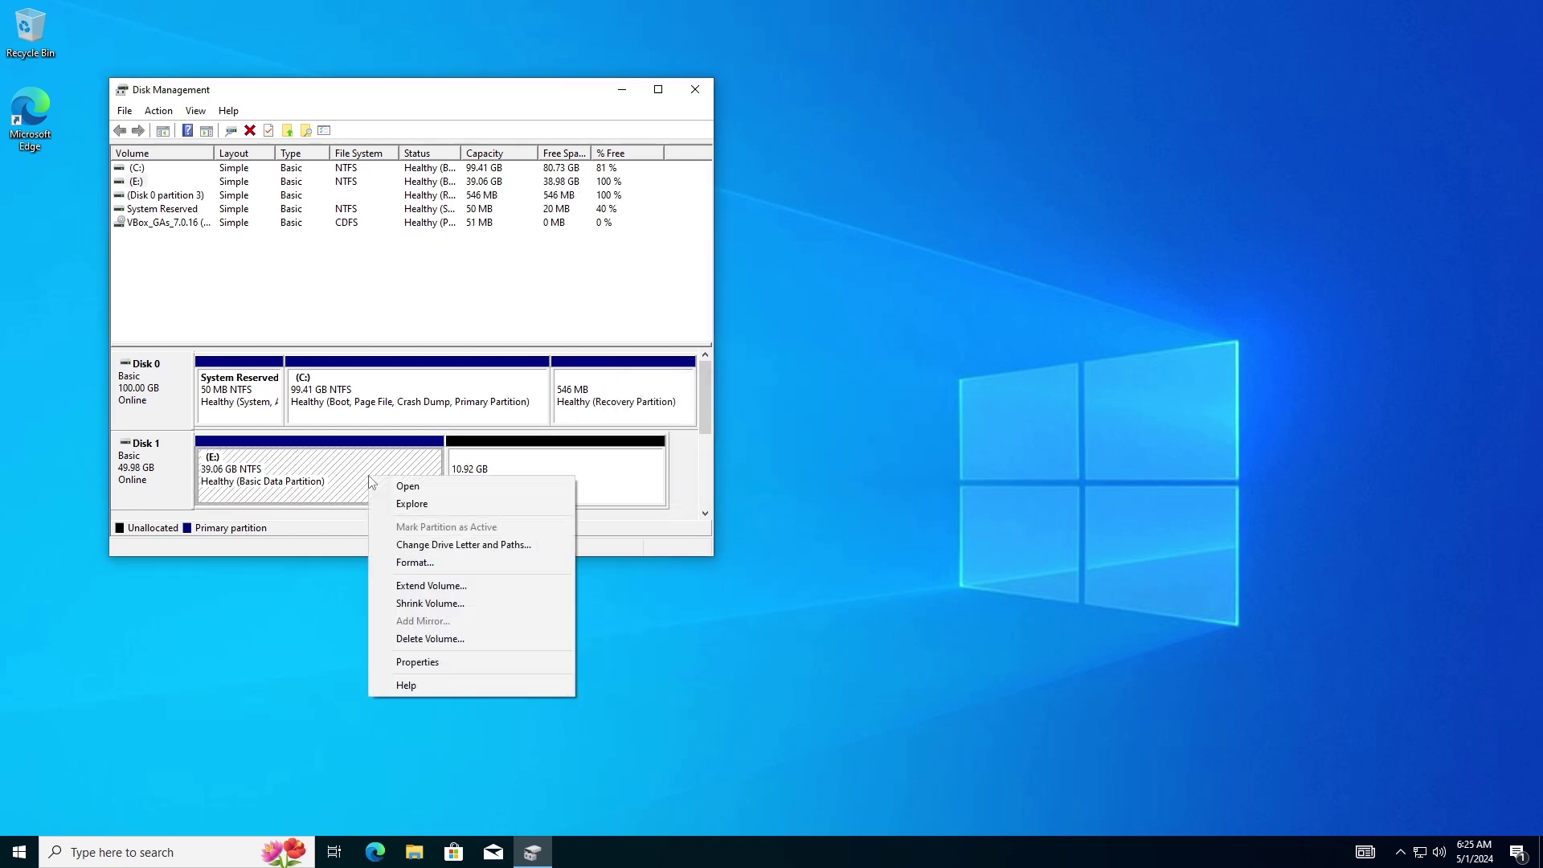
click(425, 640)
click(830, 482)
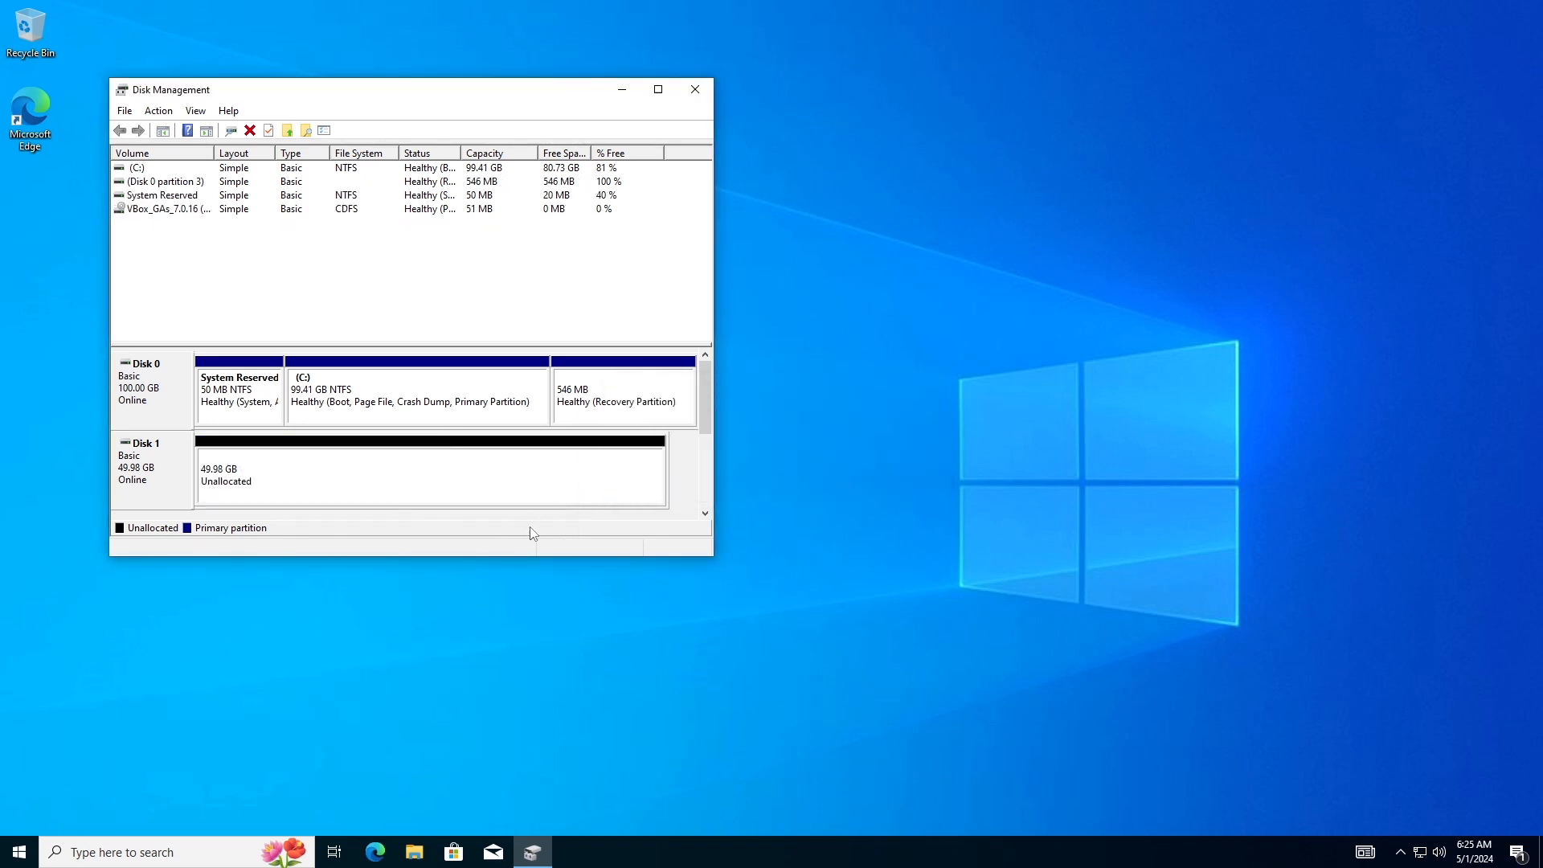
Step: Convert Disk 1 to an MBR disk from its disk menu
right_click(158, 479)
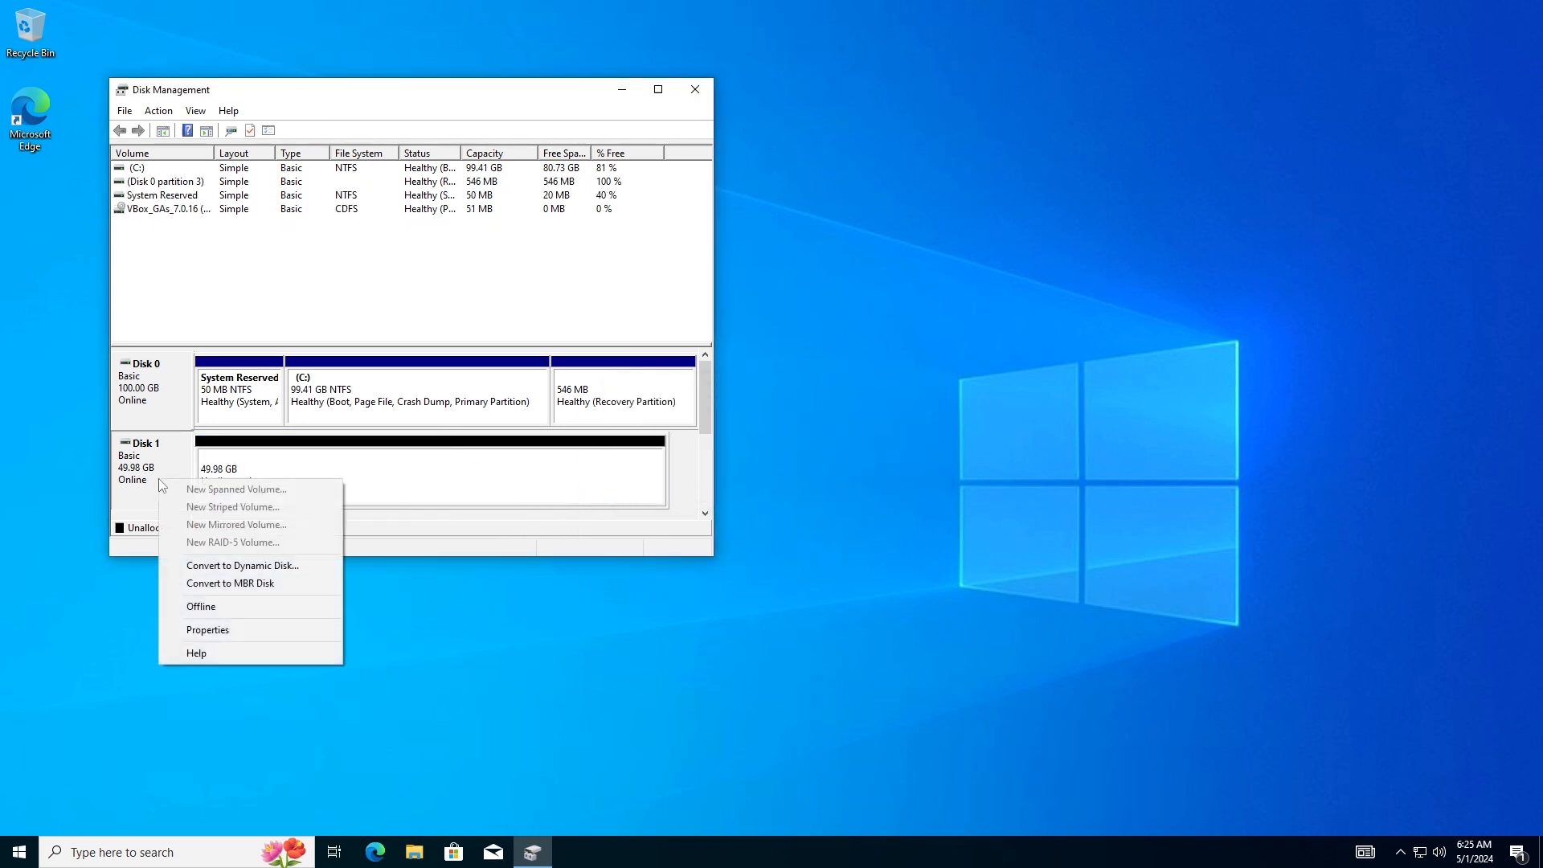
click(230, 584)
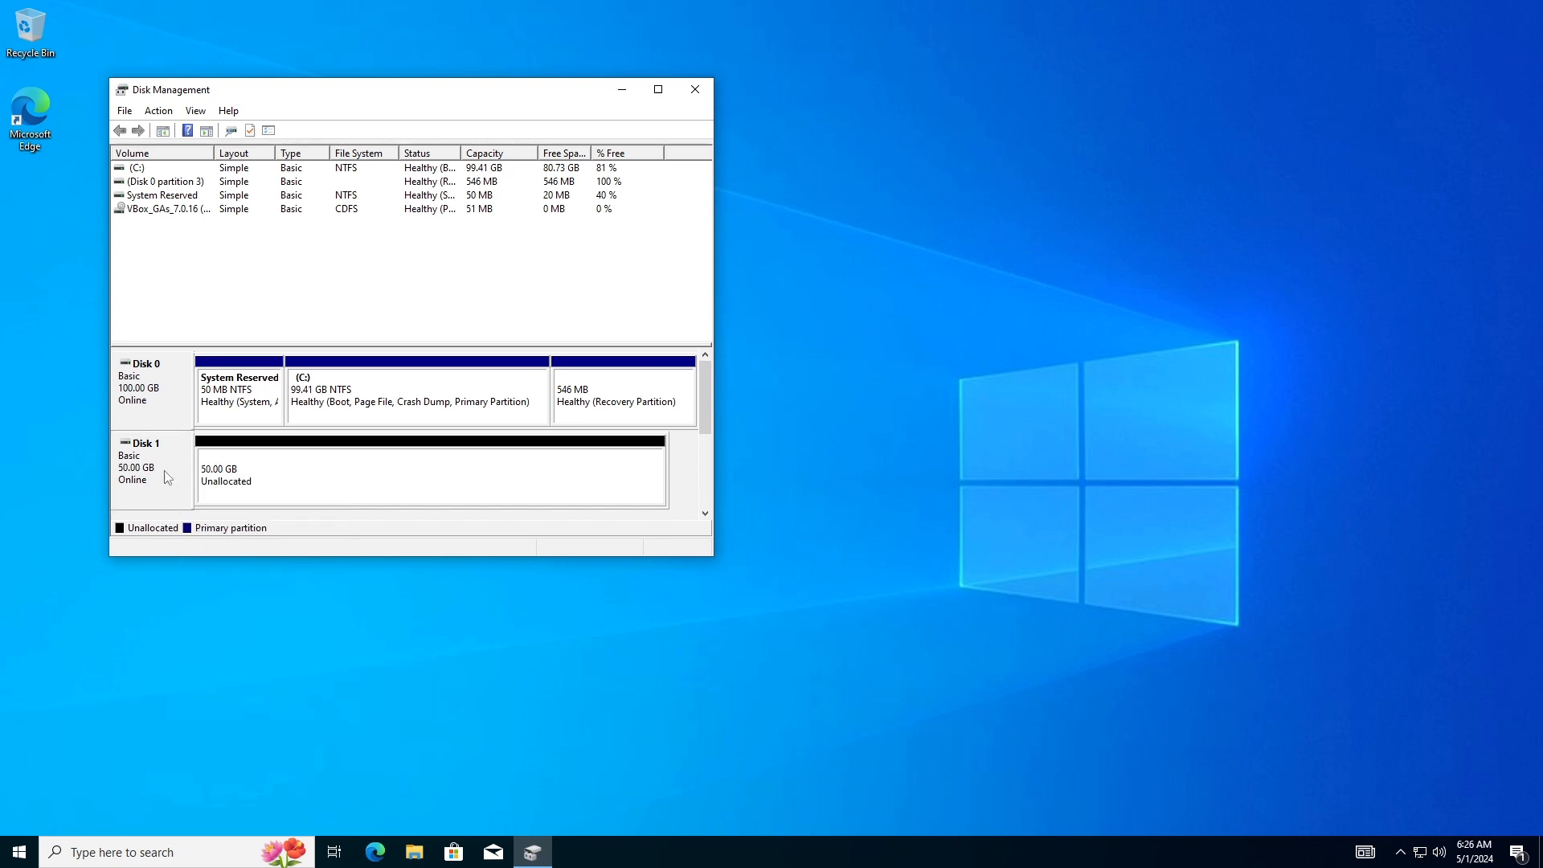
Step: Verify the MBR conversion in Disk 1's Properties under Volumes
right_click(169, 478)
click(235, 621)
click(175, 105)
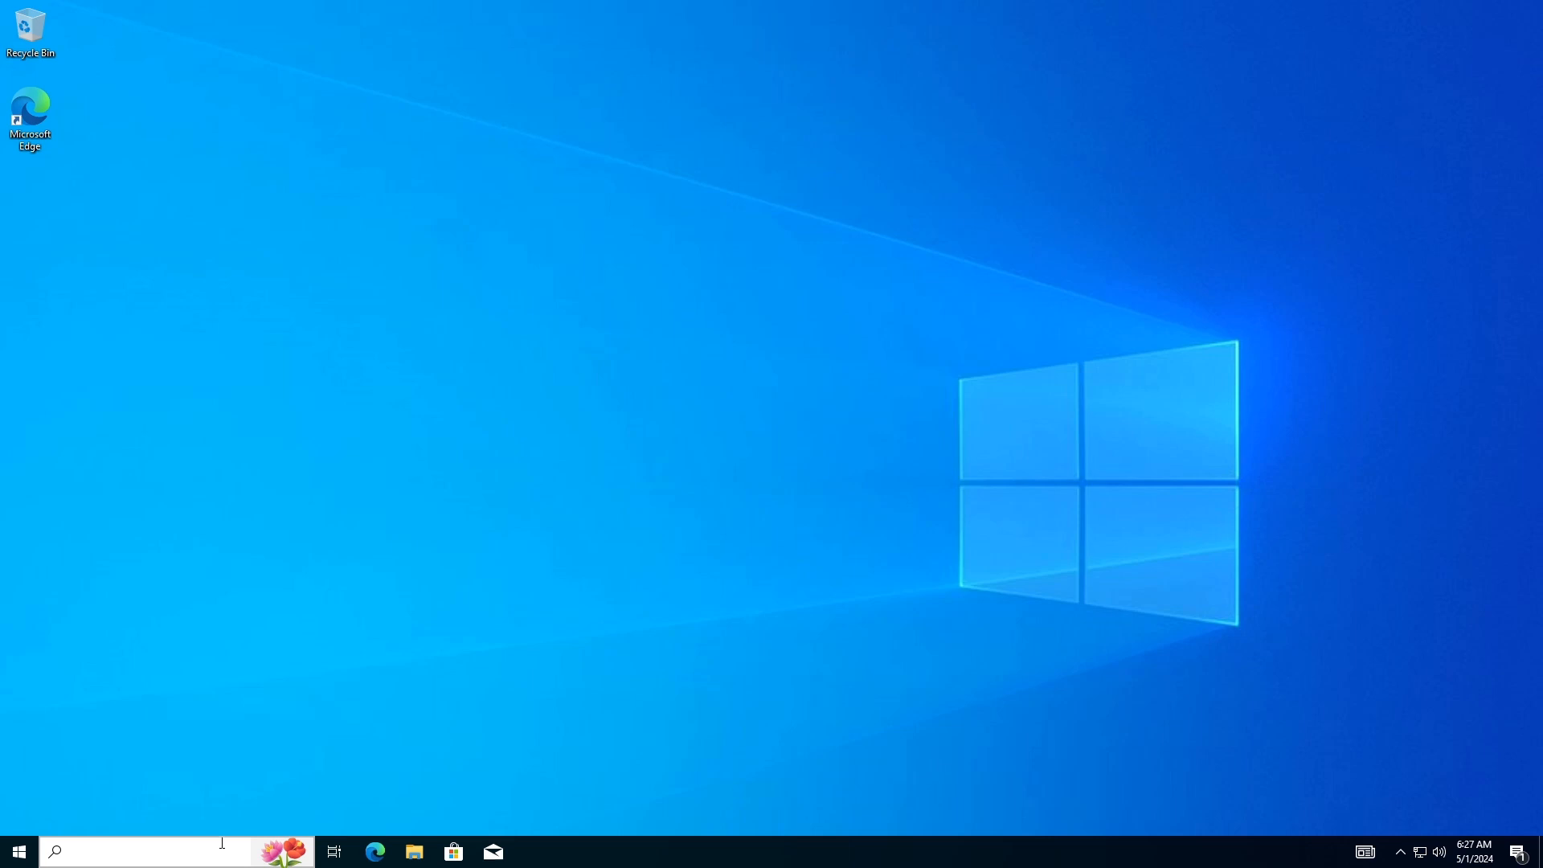
Step: Search for cmd and launch Command Prompt as administrator
click(144, 852)
text(cmd)
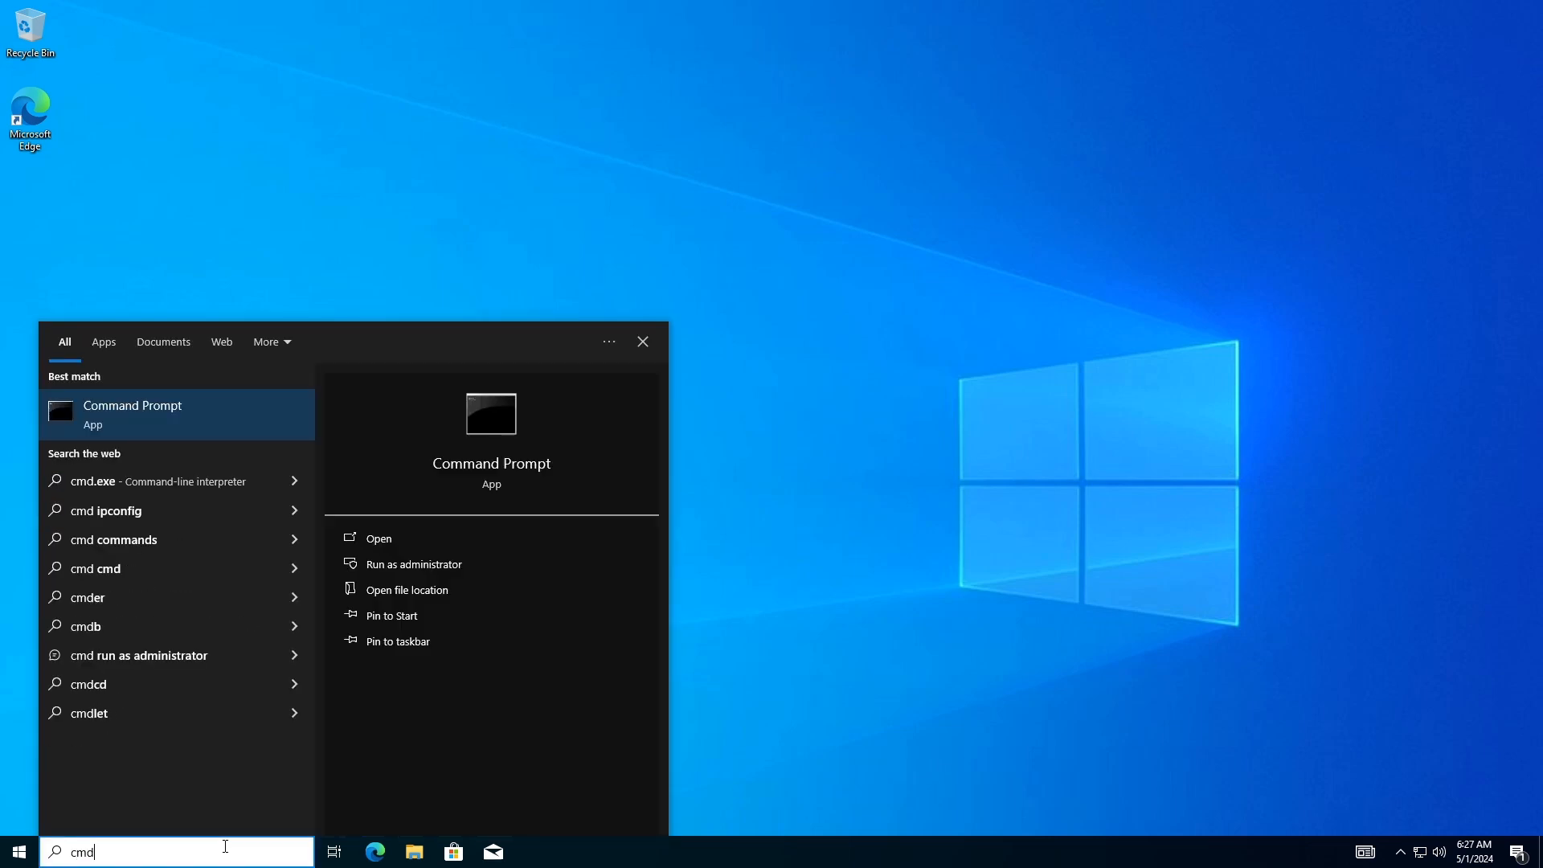
right_click(230, 426)
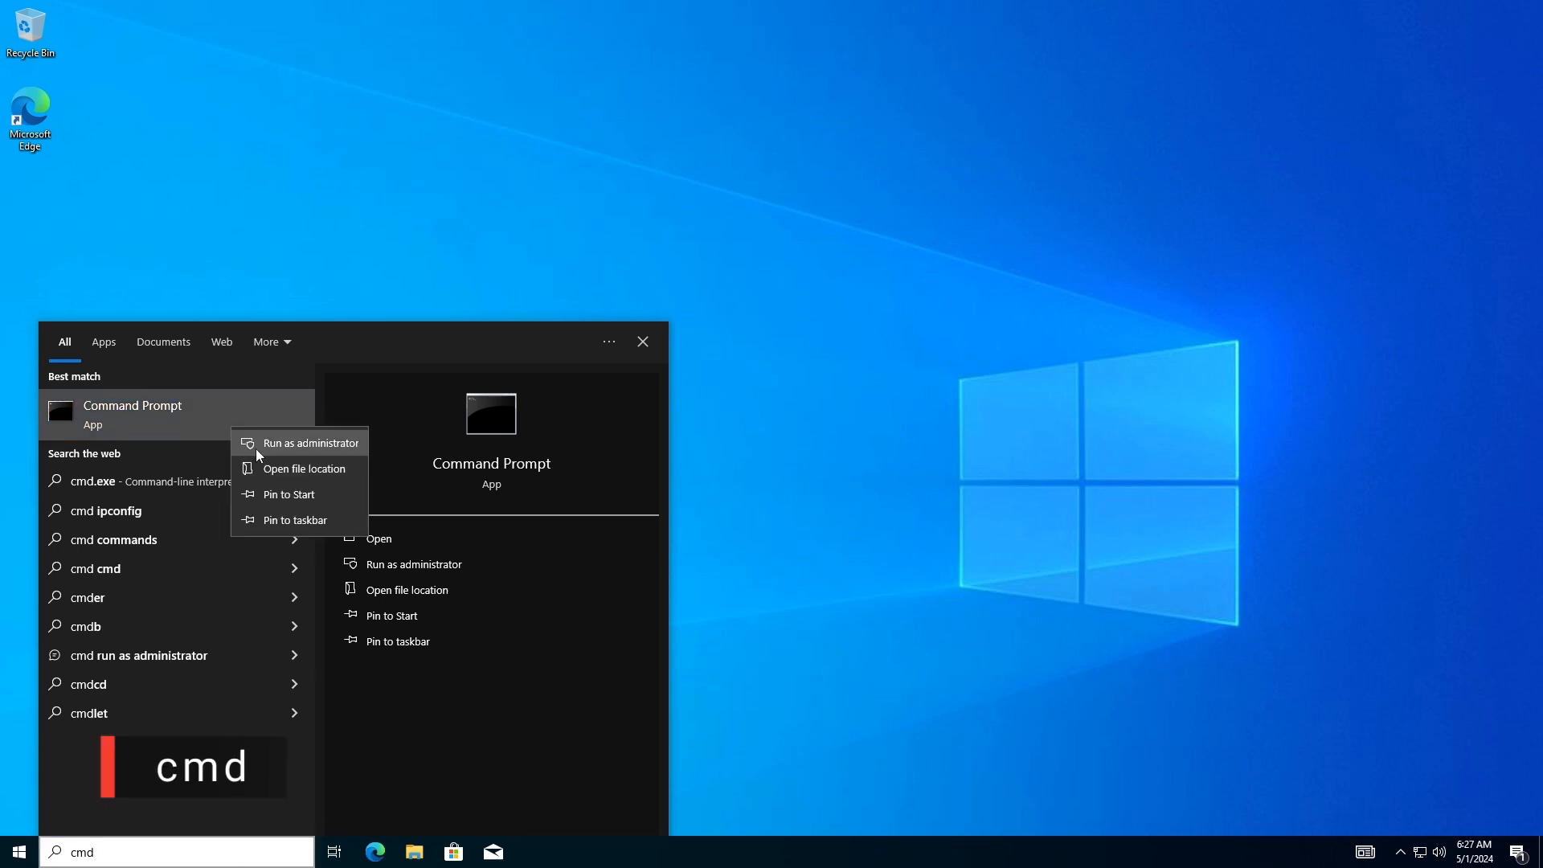
click(263, 450)
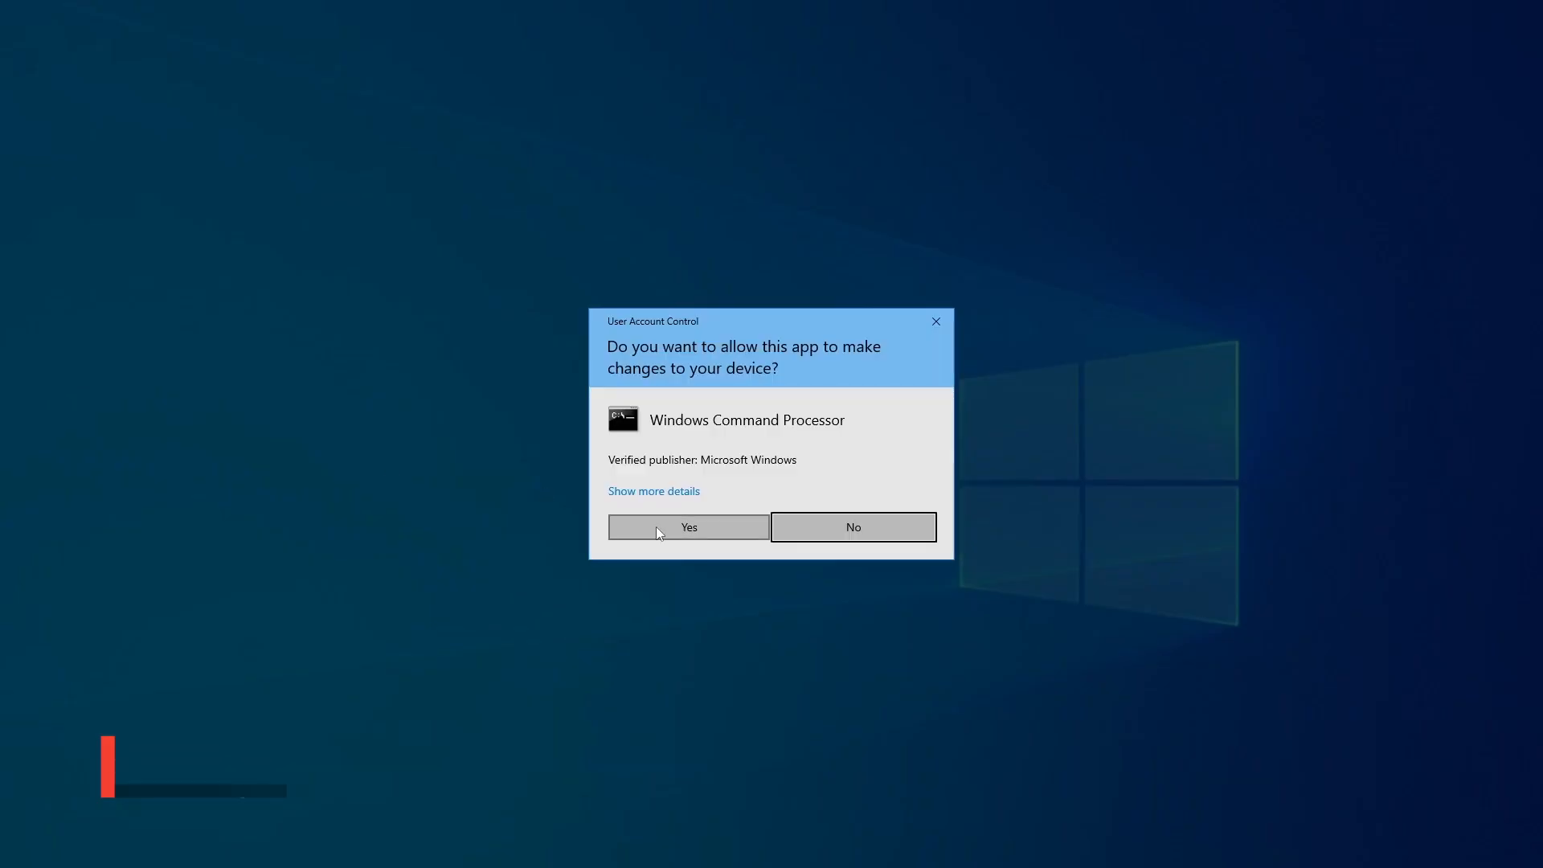
Step: Approve elevation, start diskpart and list the disks showing Disk 1 as GPT
click(656, 527)
drag(566, 133, 771, 252)
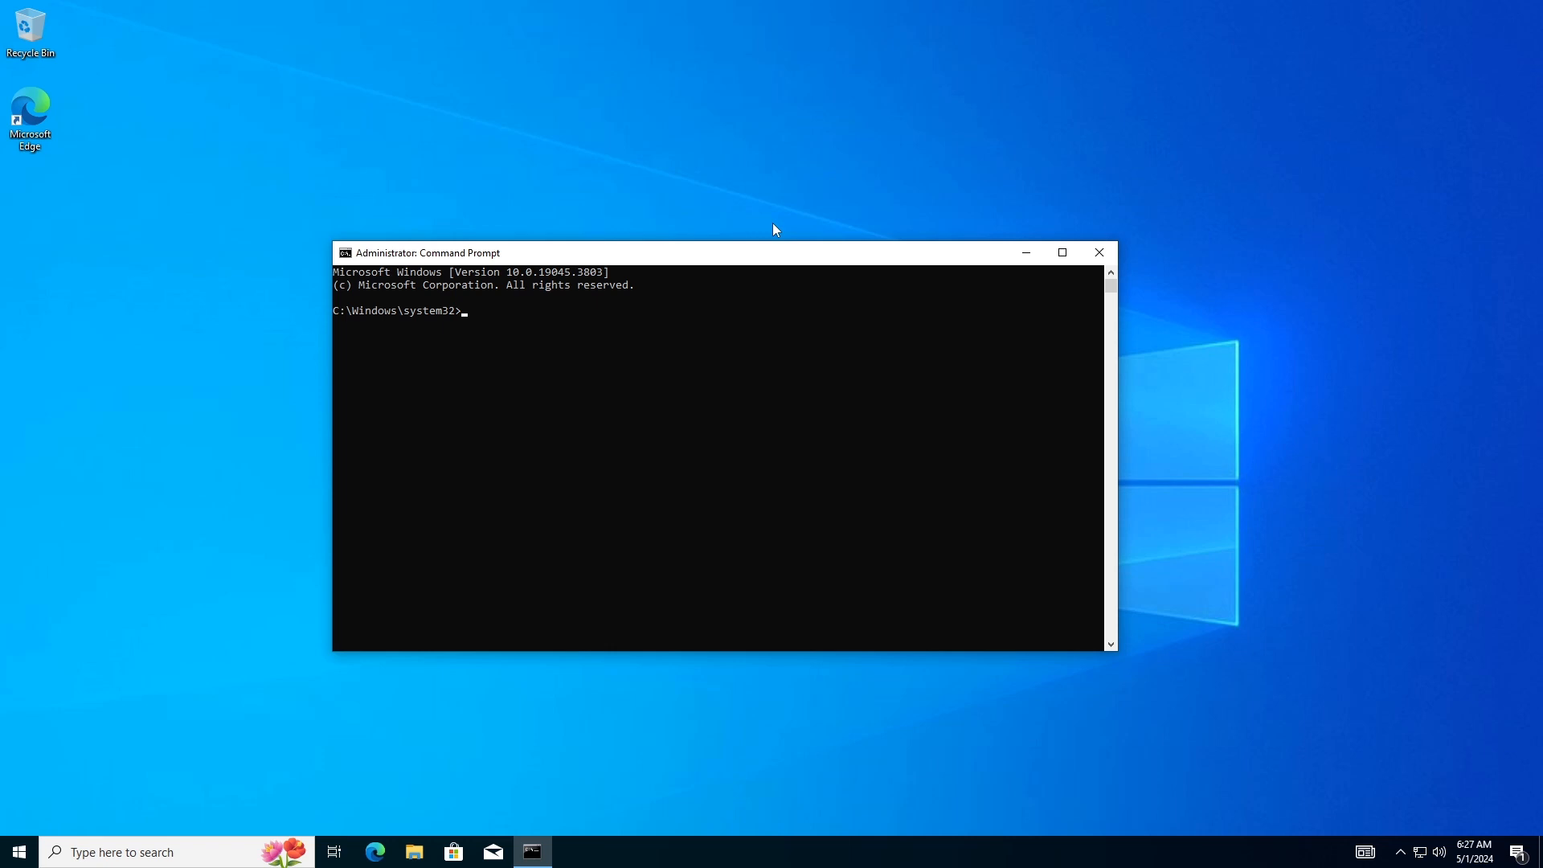
text(di)
text(skpart)
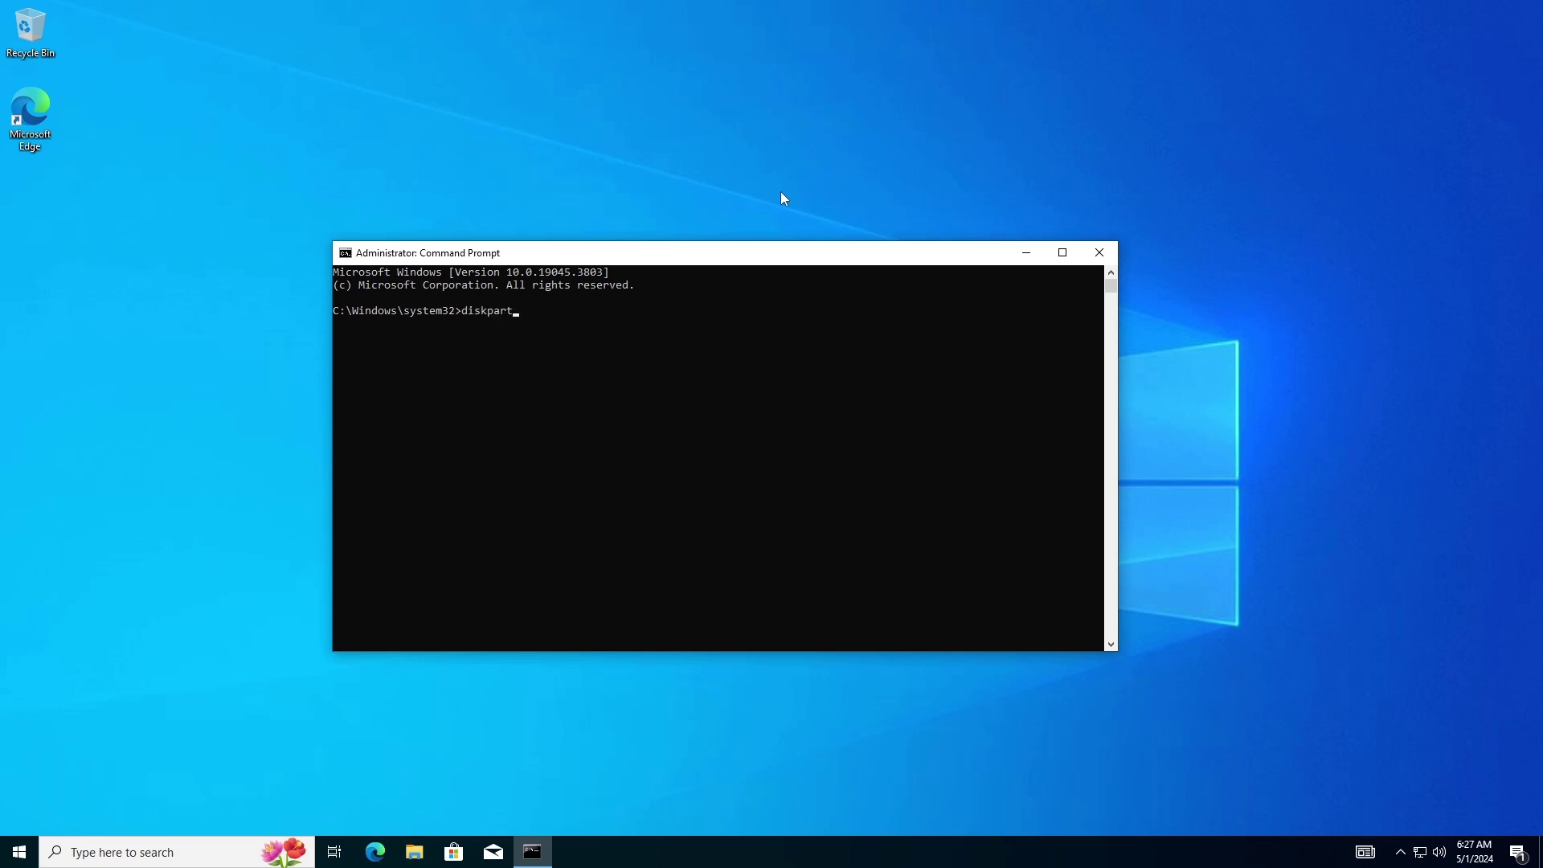
key(Return)
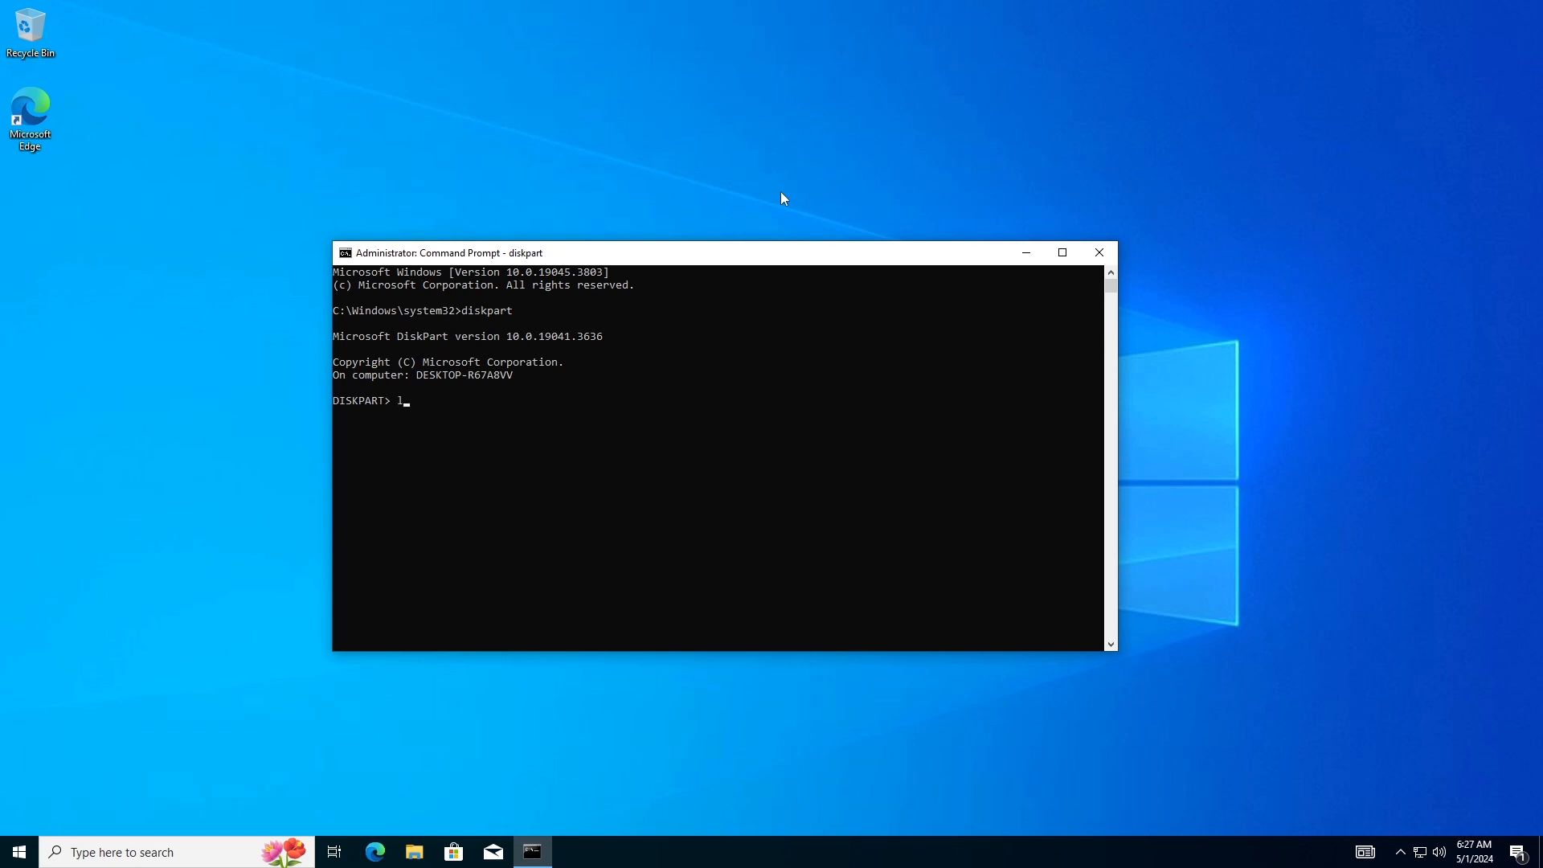
text(list disk)
key(Return)
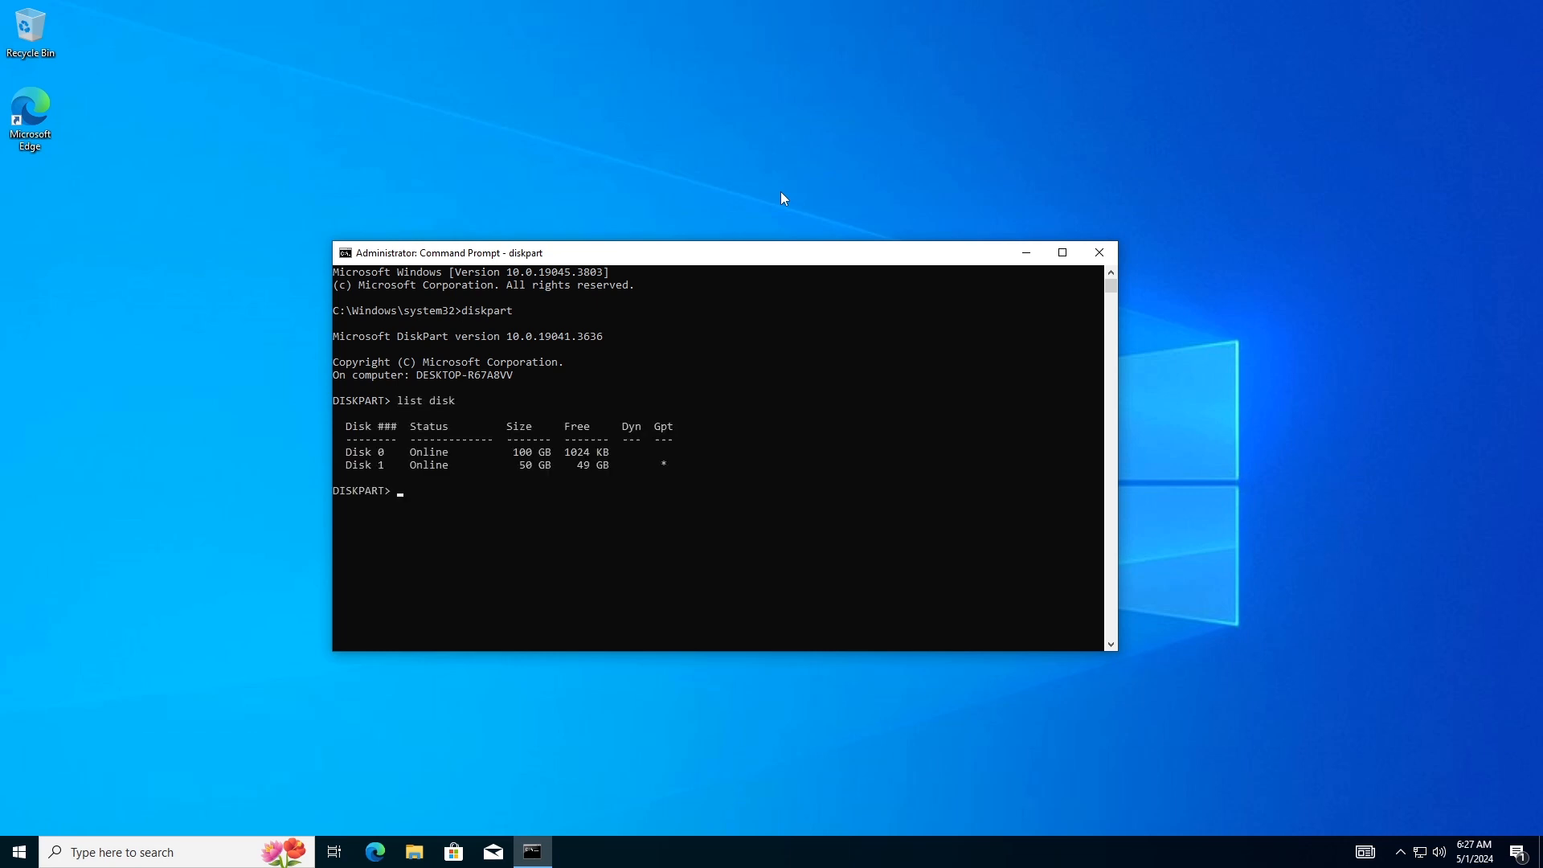
text(el)
text(ect d)
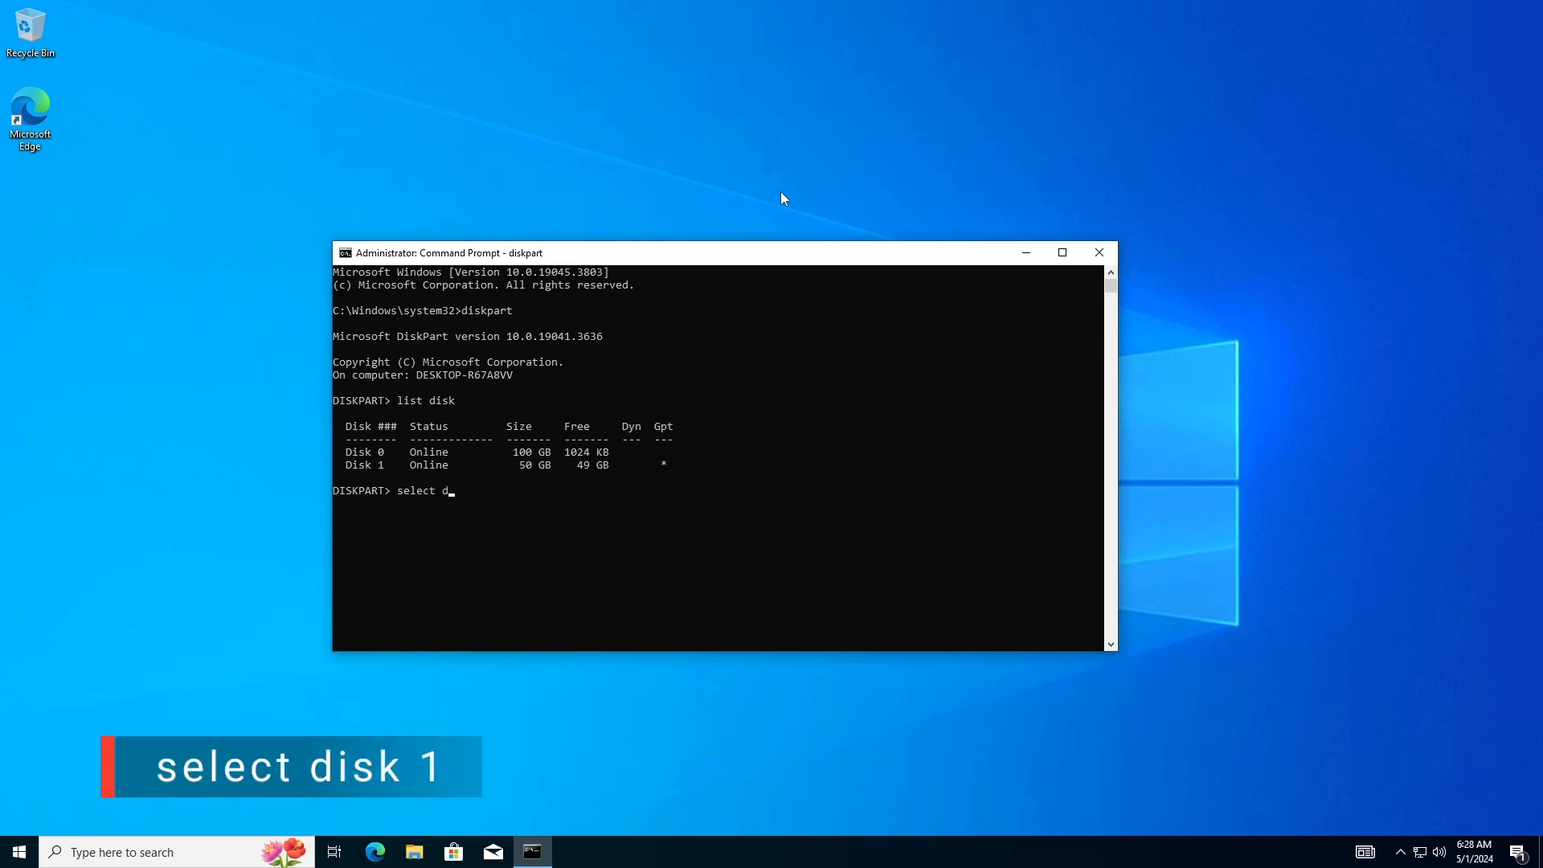
text(isk )
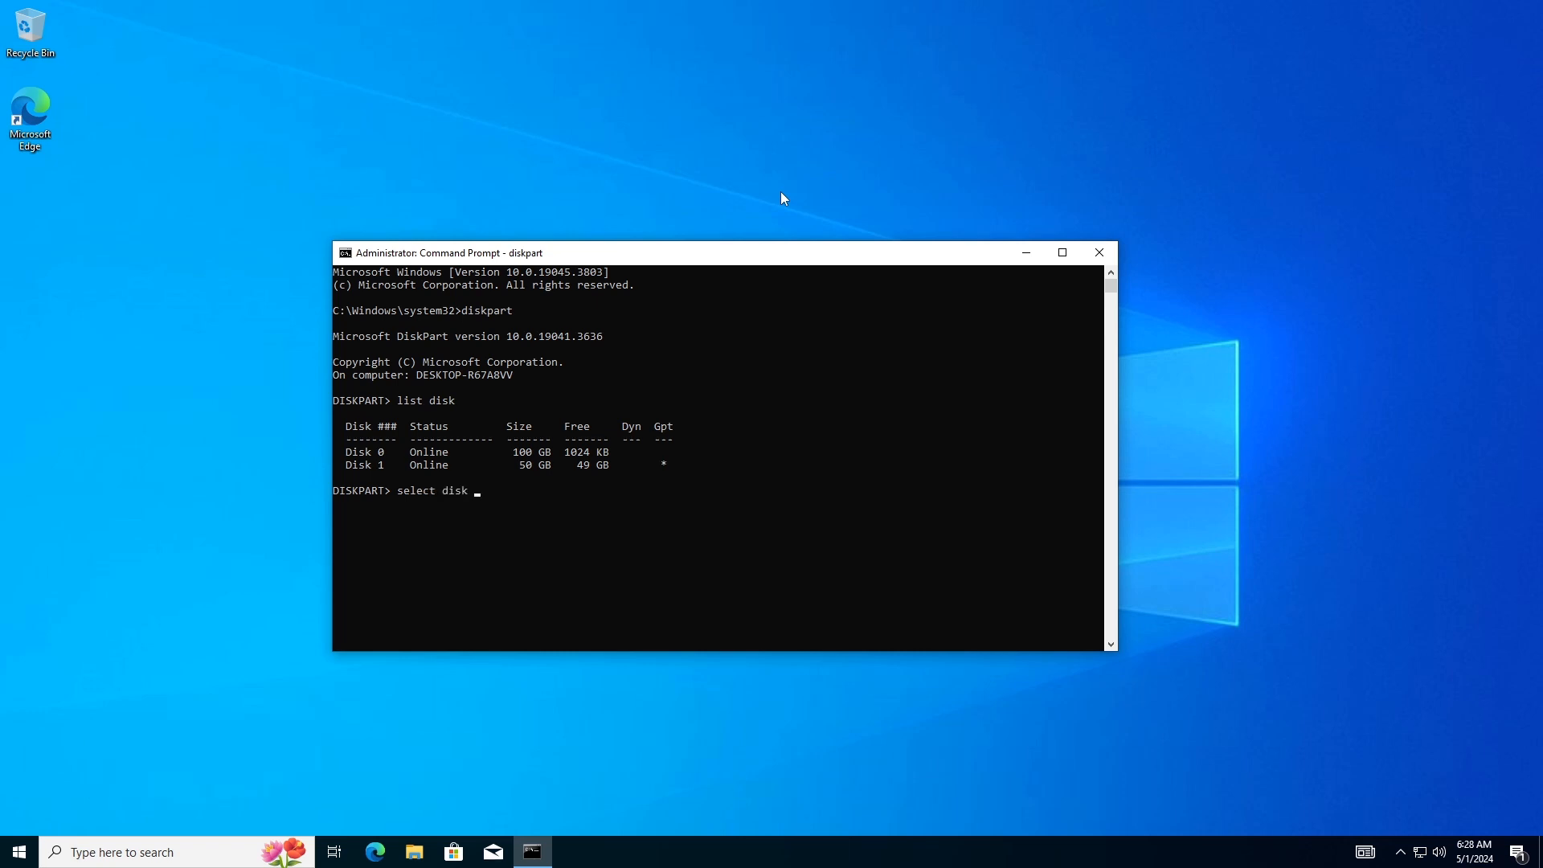
text(1)
Step: Select disk 1, clean it, convert it to MBR, and close Command Prompt
key(Return)
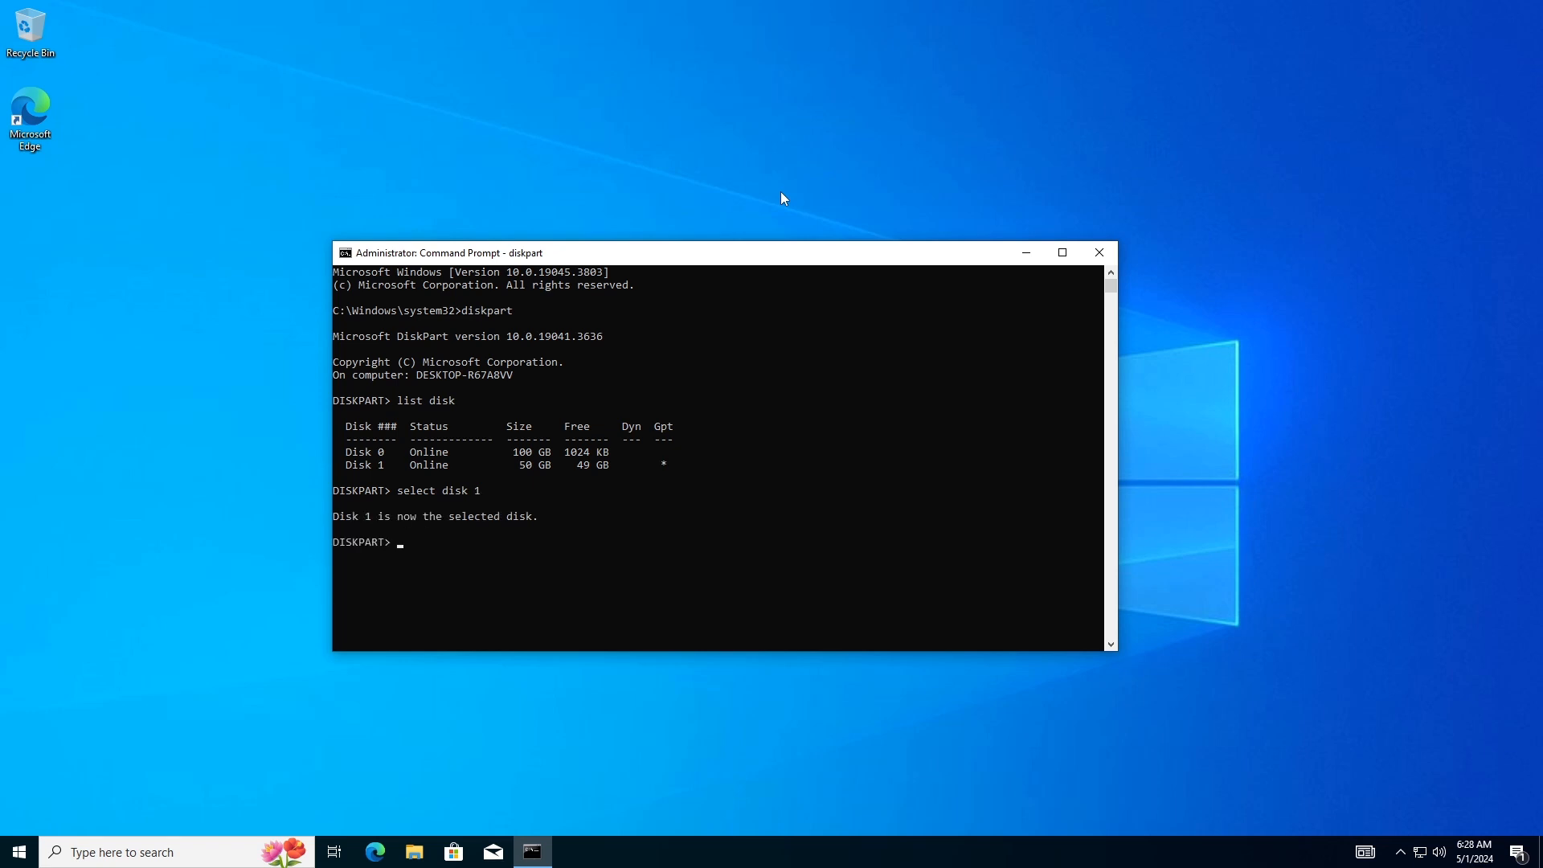
text(clean)
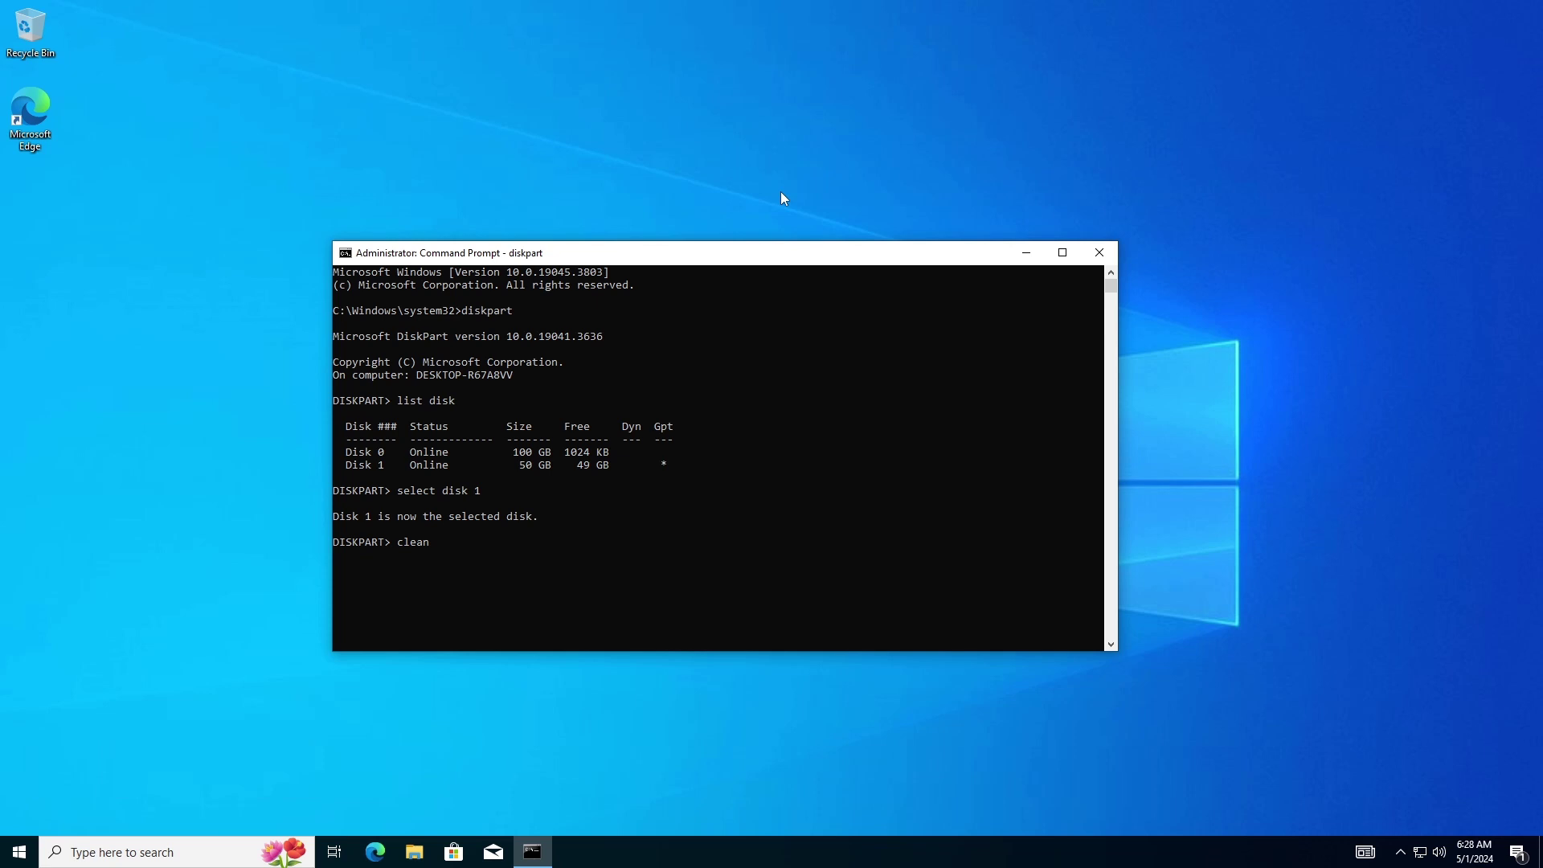
key(Return)
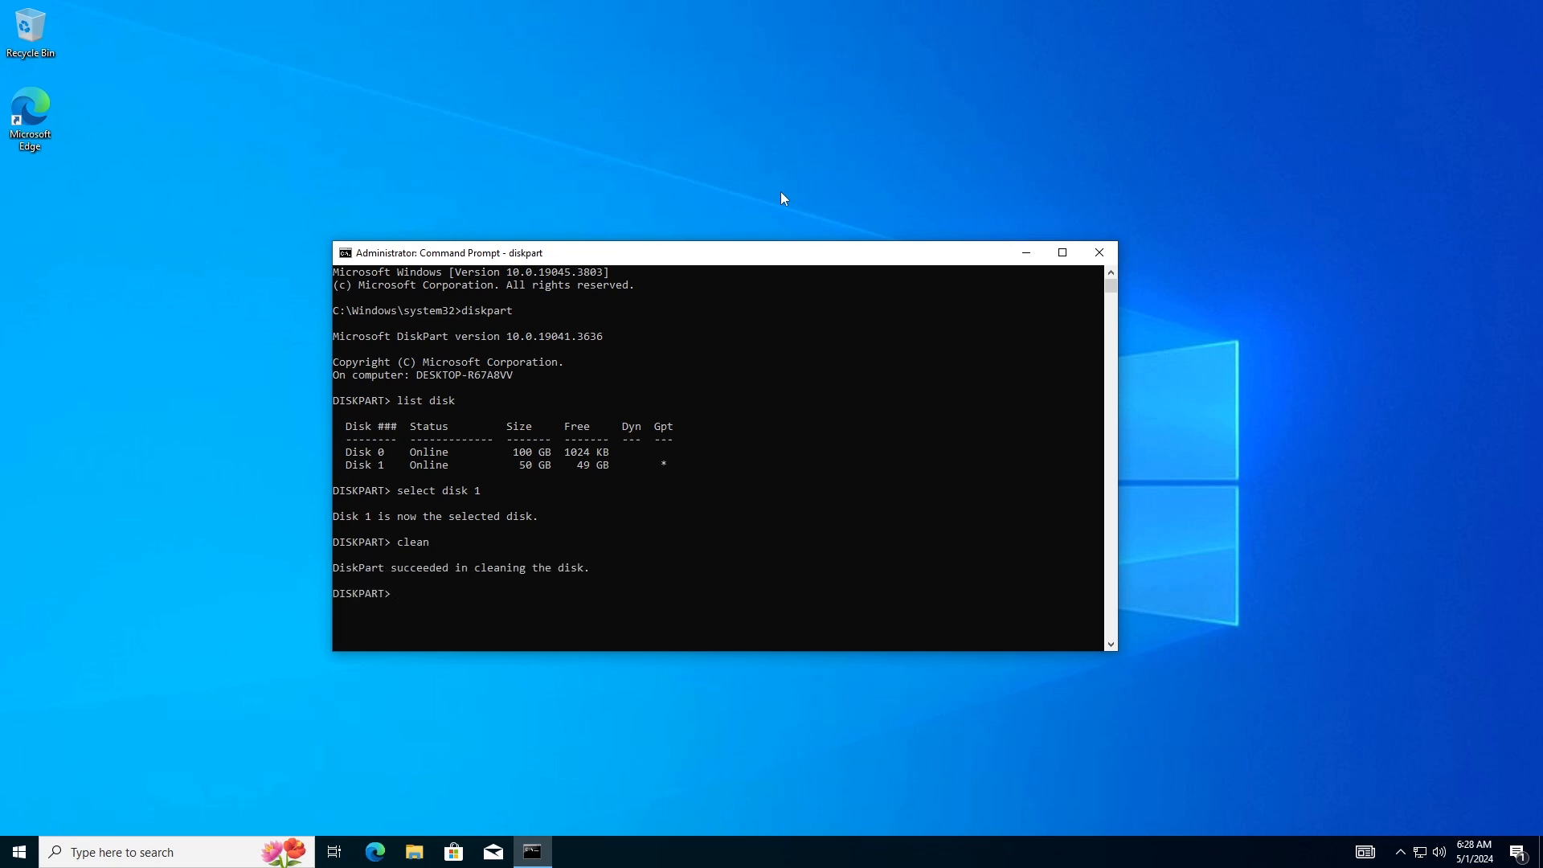
text(con)
text(vert)
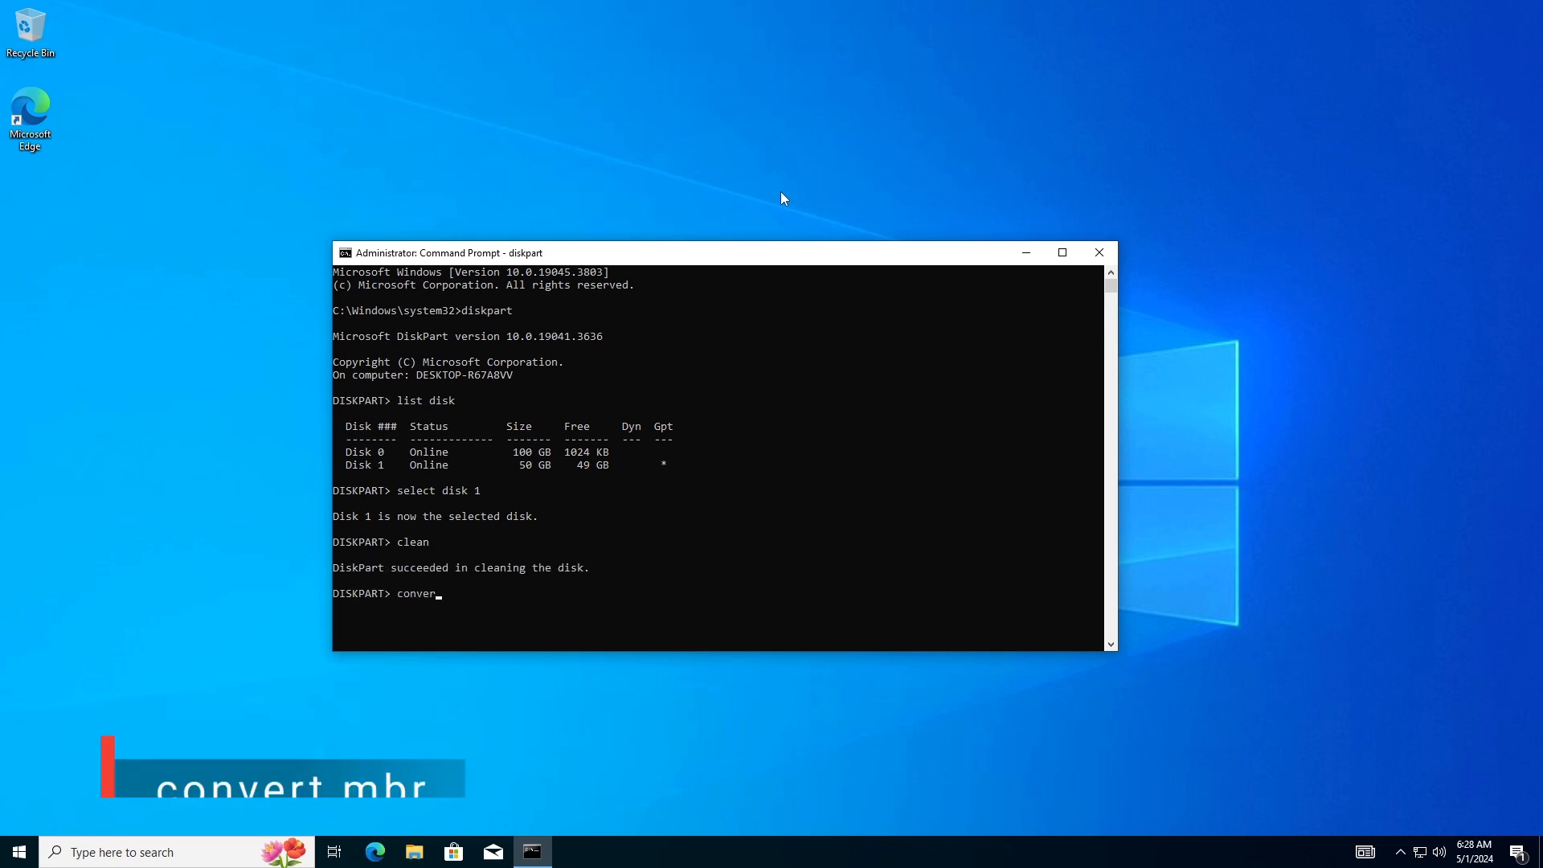
text( mbr)
key(Return)
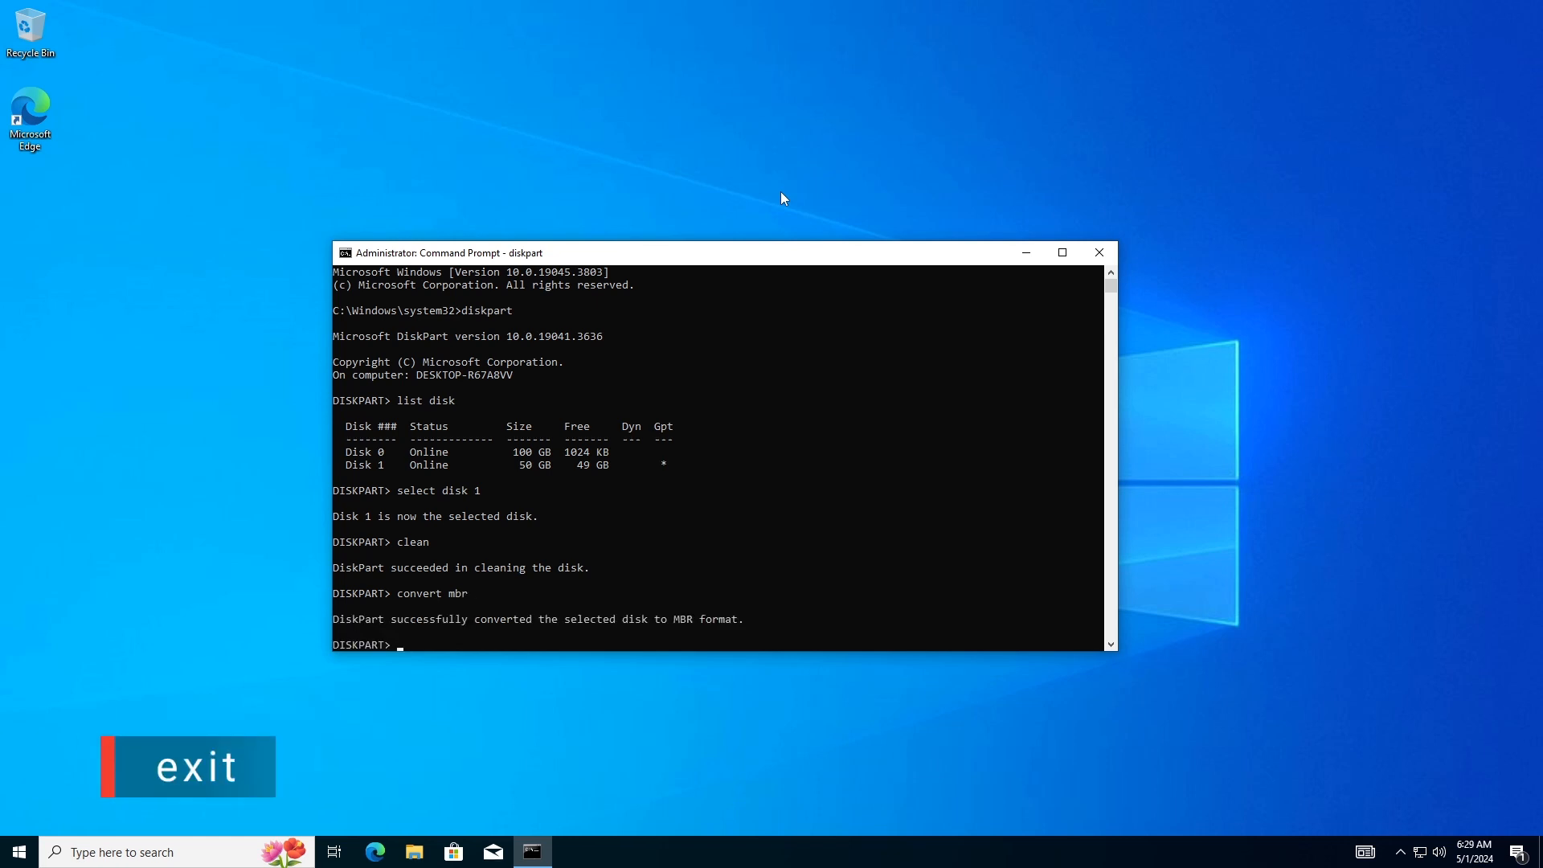
click(1099, 253)
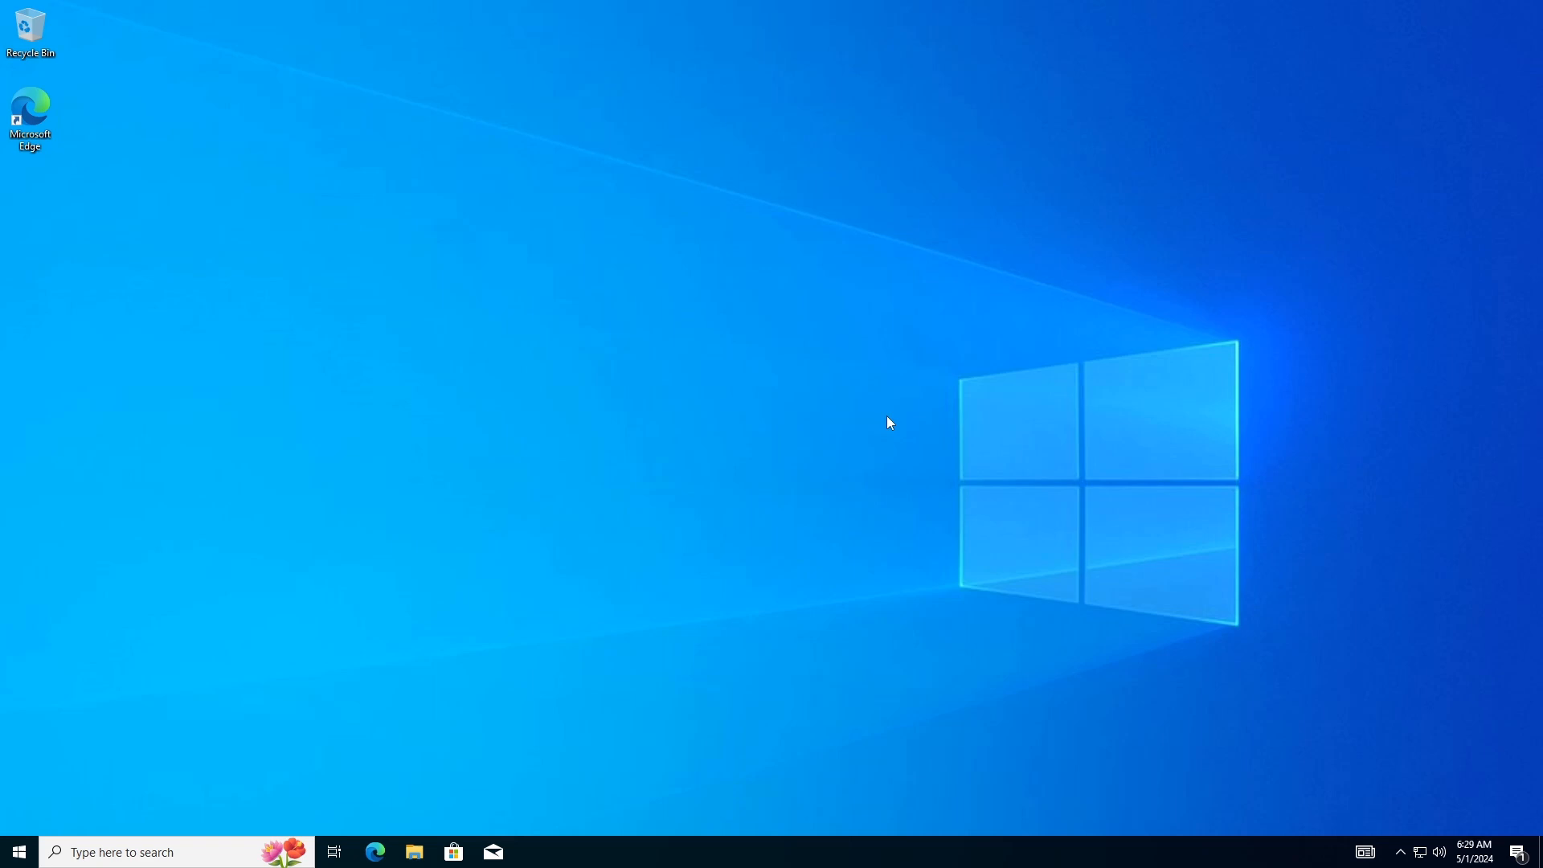